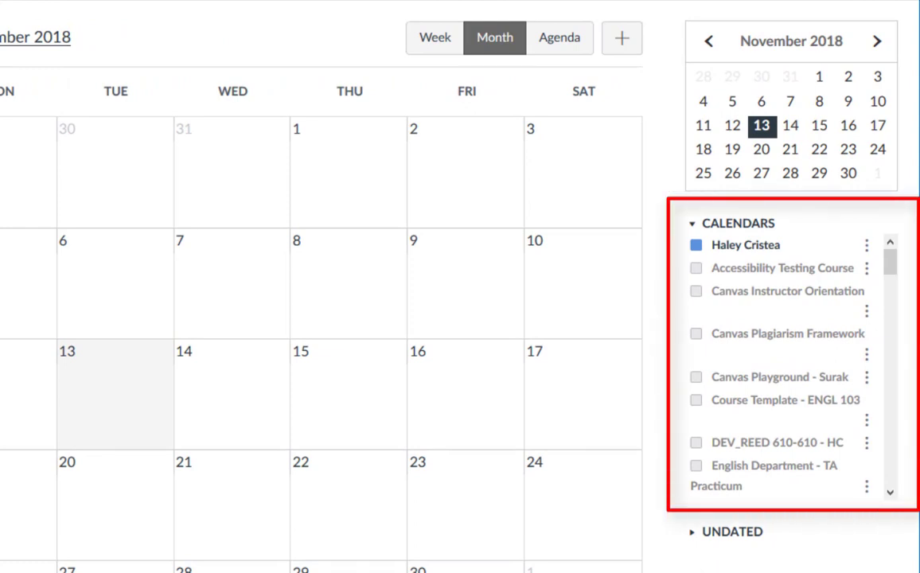
Display the Film Studies calendar's events in the November 2018 month view.
left_click_drag(891, 261, 890, 291)
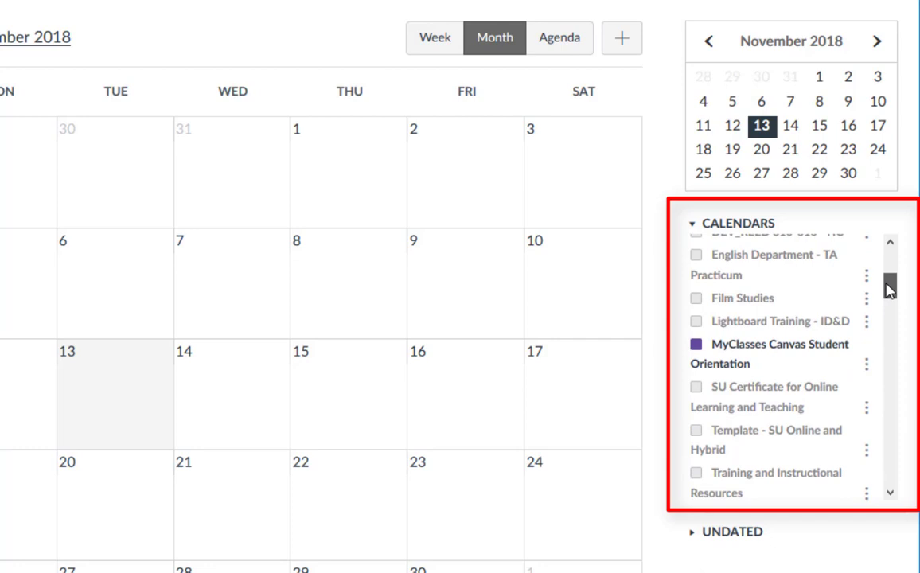
left_click(697, 299)
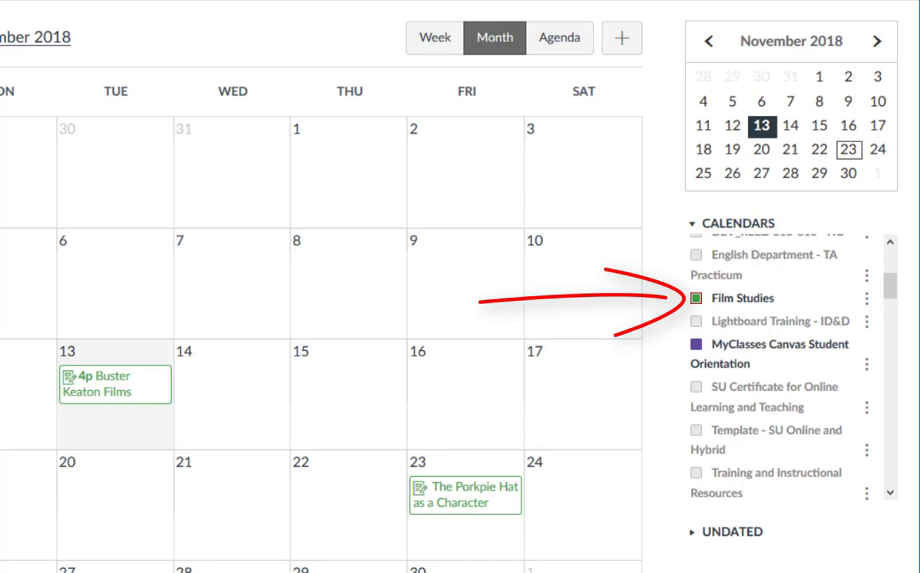
scroll(788, 366, "up", 5)
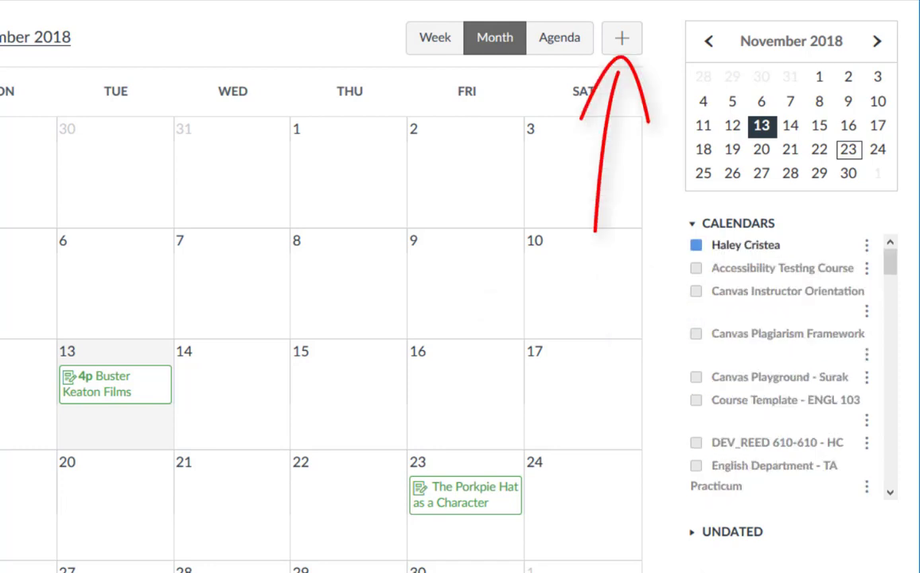
Start a new appointment group named "Office Hours" at location AC 220D and assign it to the Film Studies calendar.
left_click(619, 43)
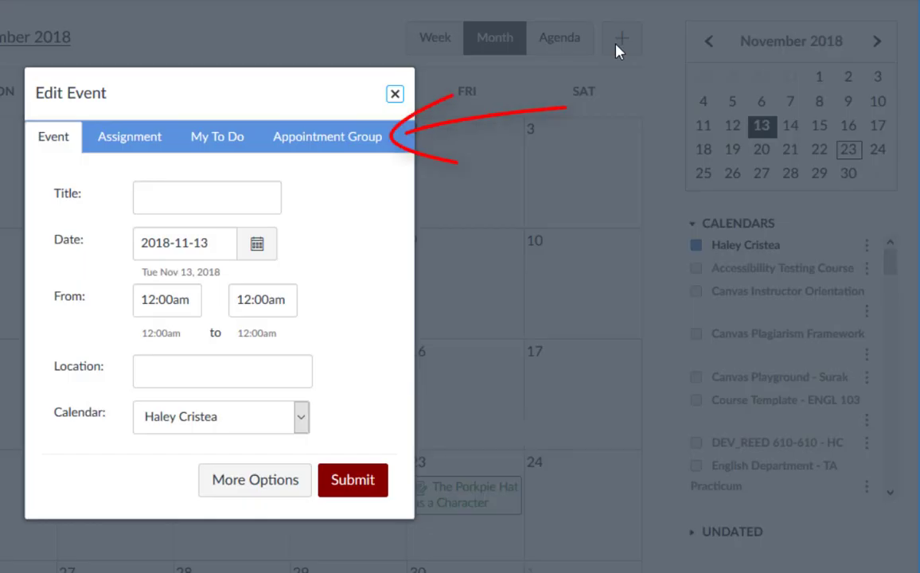
left_click(329, 143)
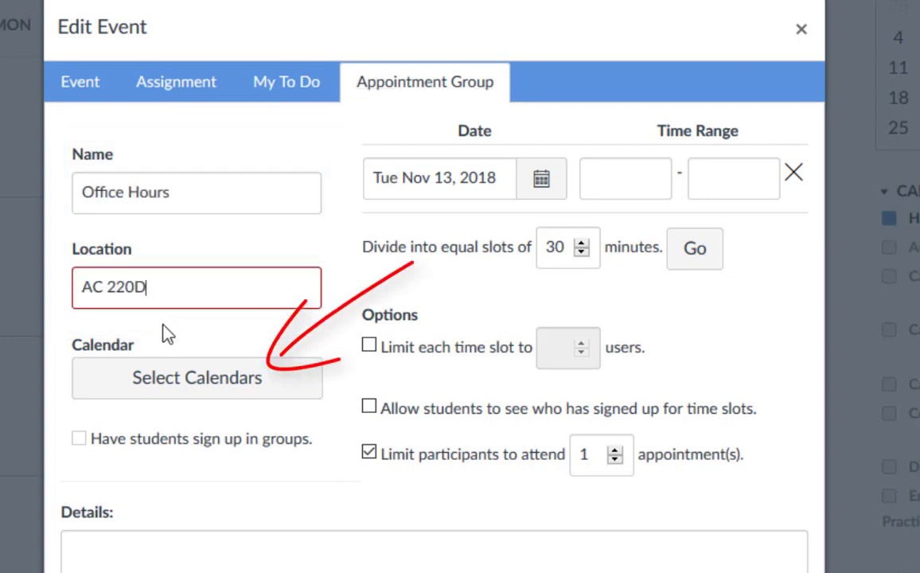
left_click(291, 389)
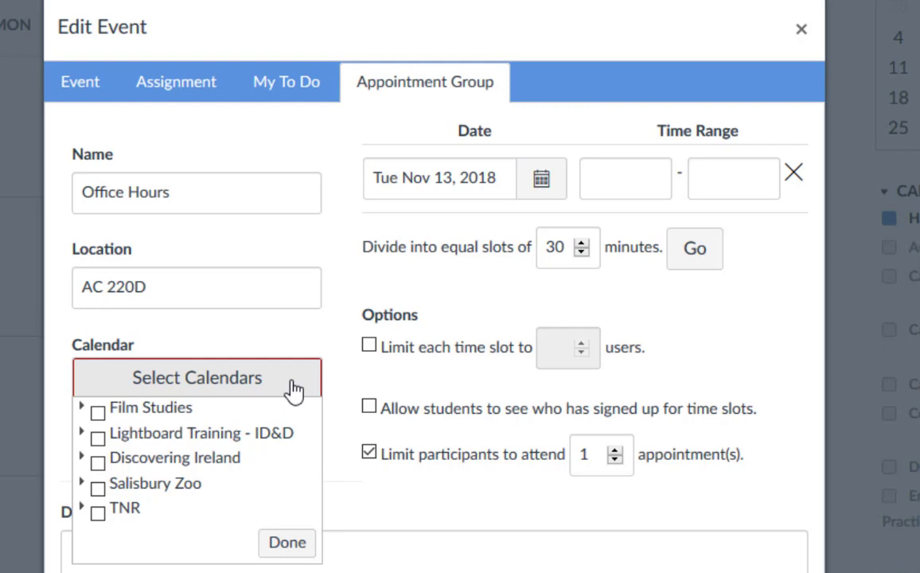
left_click(97, 411)
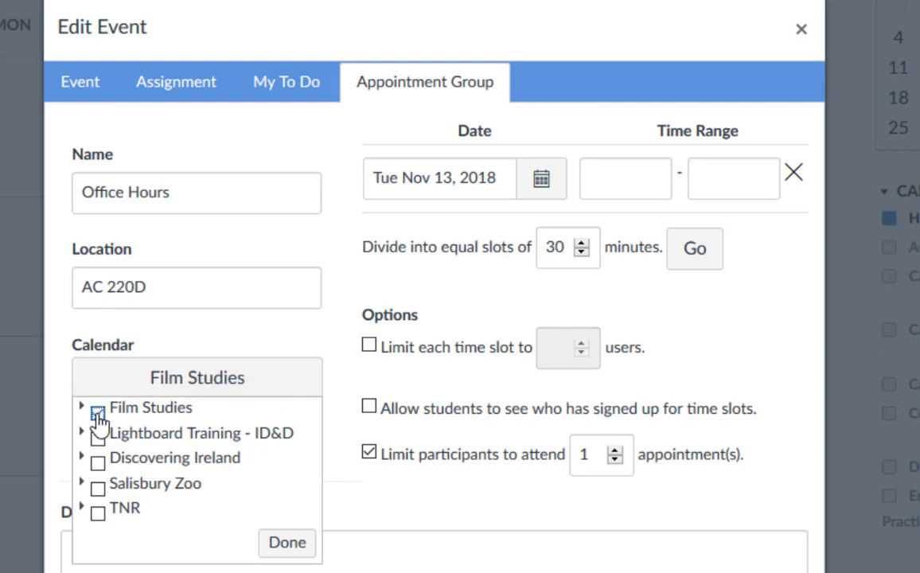
left_click(288, 544)
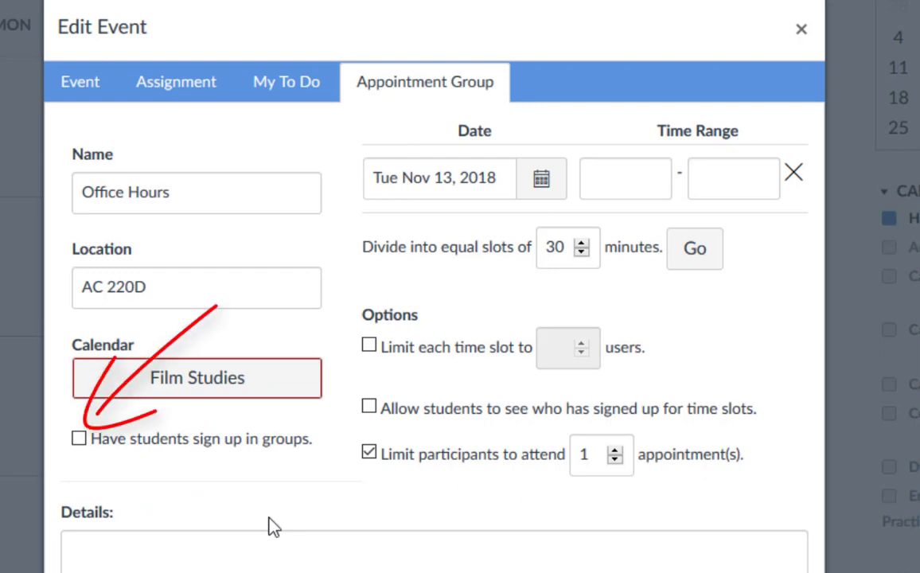
Keep group sign-up off and add time ranges of 9–11 and 2–4 on Thu Nov 15, 2018.
left_click(79, 438)
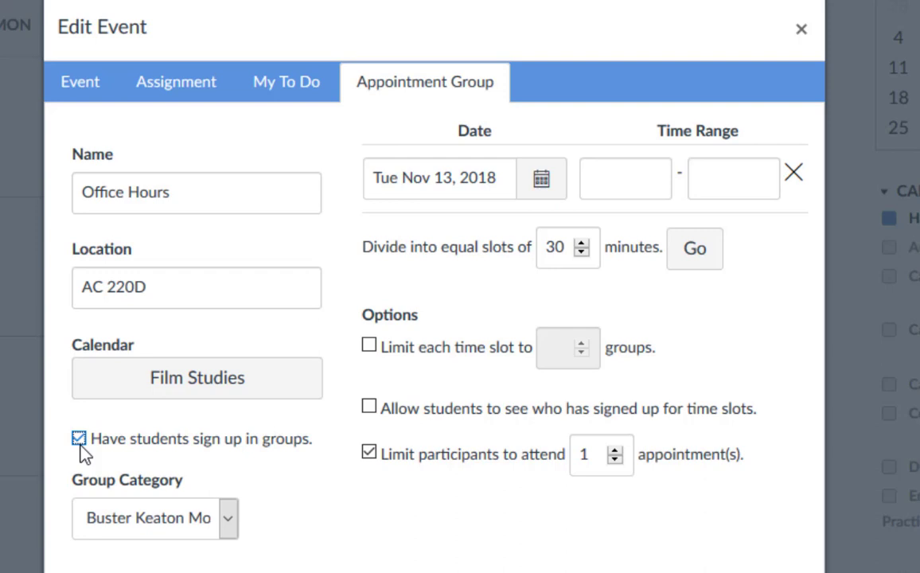
left_click(79, 438)
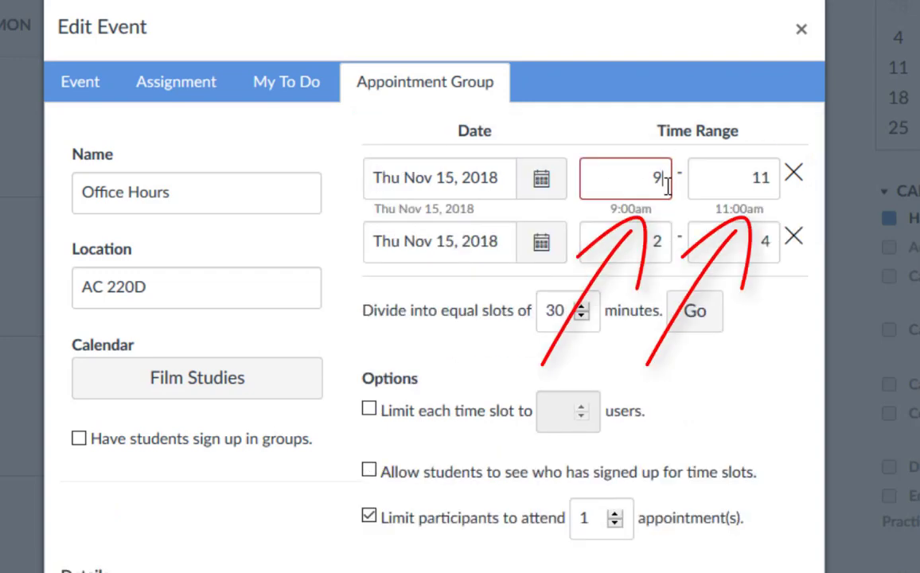
left_click(662, 239)
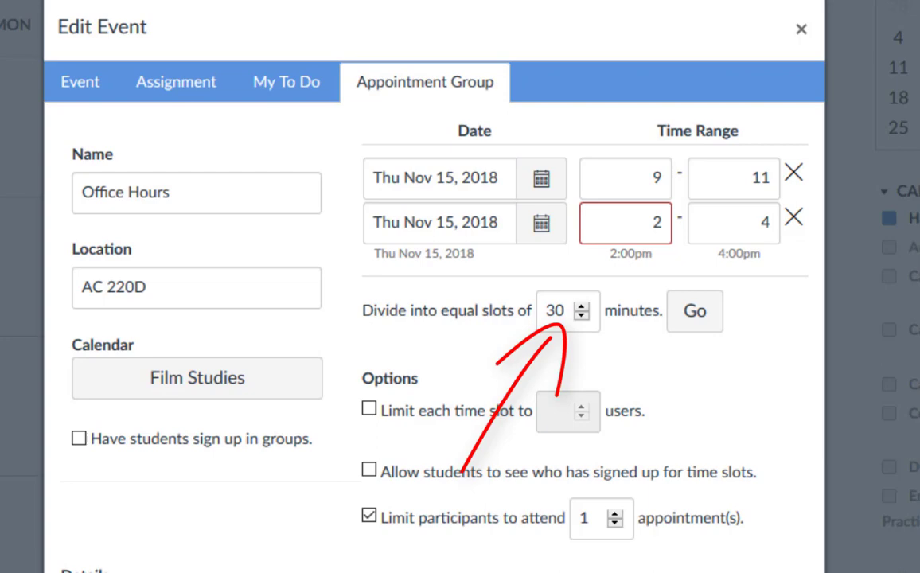
left_click(821, 262)
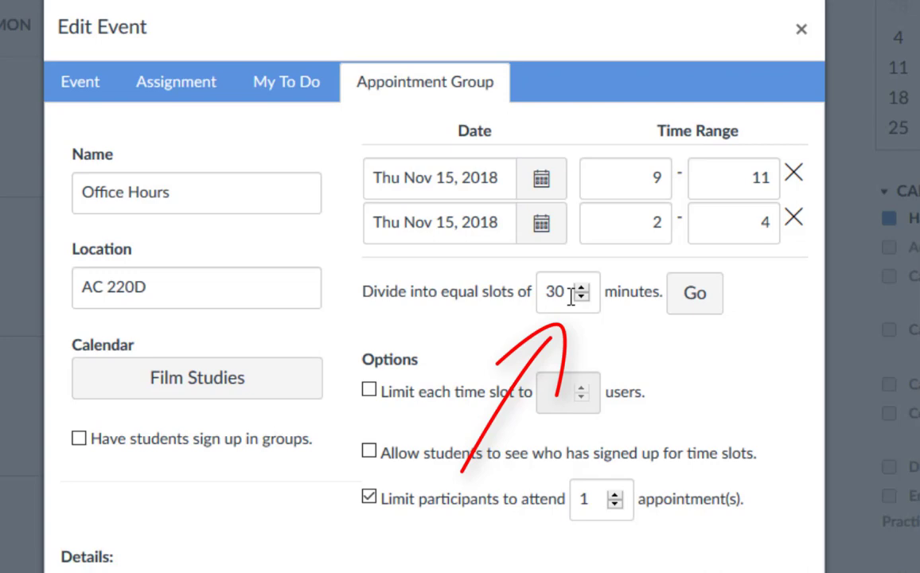
Divide the time ranges into 15-minute slots and remove the 3:30pm to 3:45pm slot.
double_click(554, 291)
type("15")
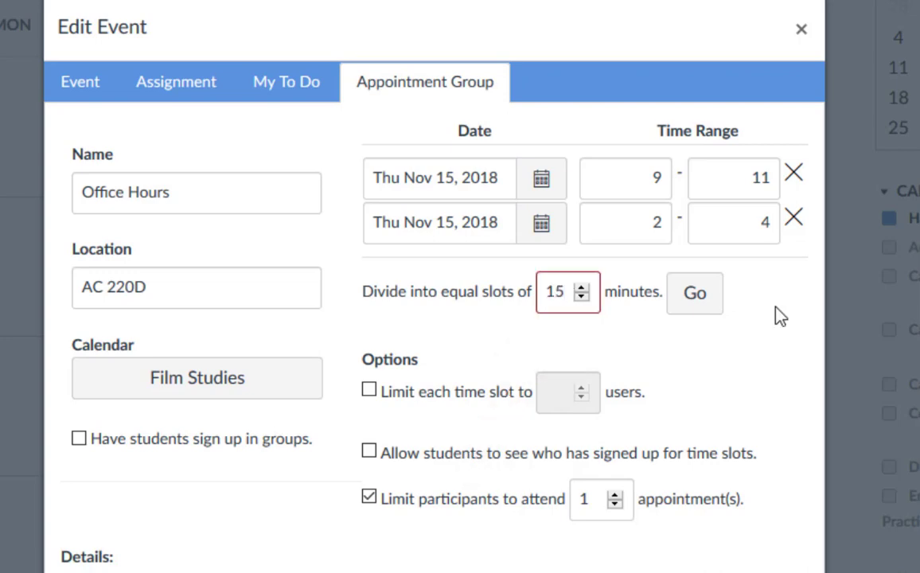
left_click(693, 293)
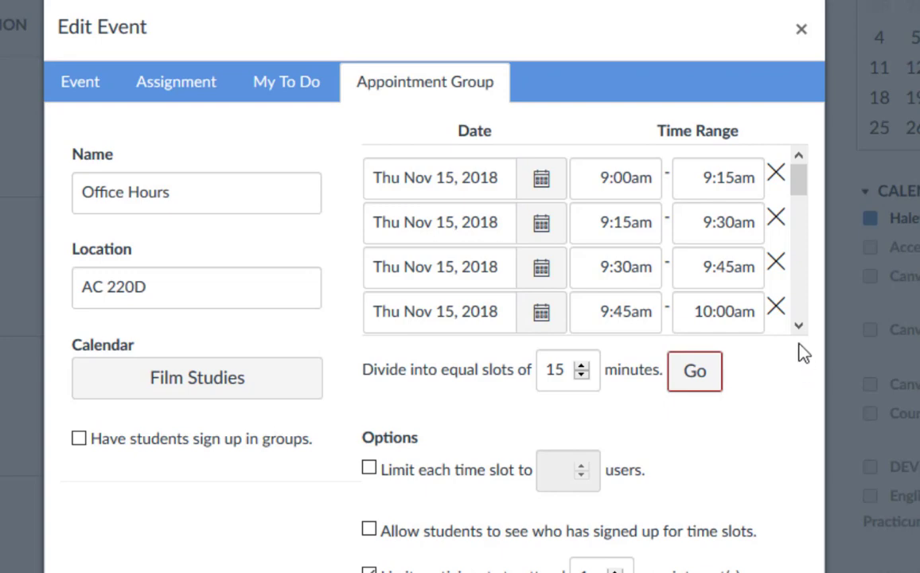
scroll(778, 230, "down", 10)
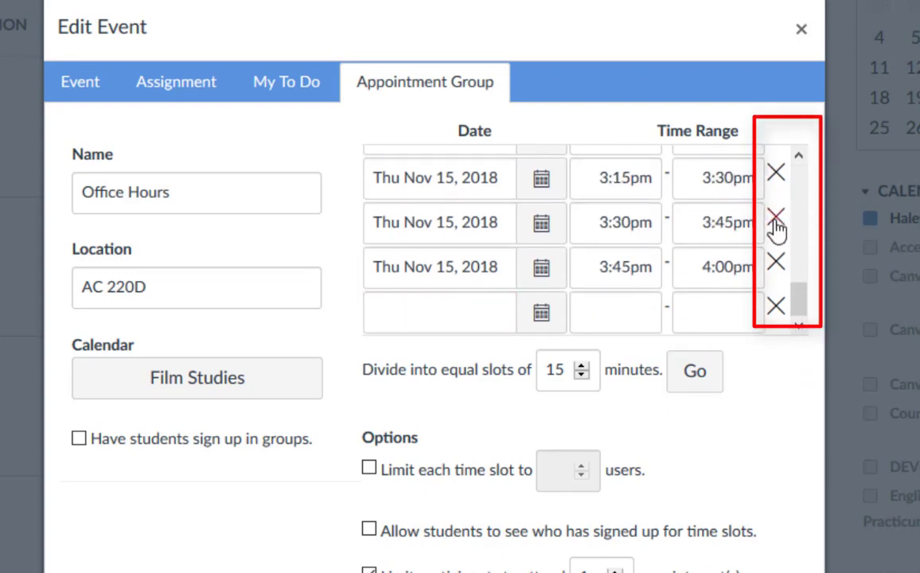
left_click(775, 226)
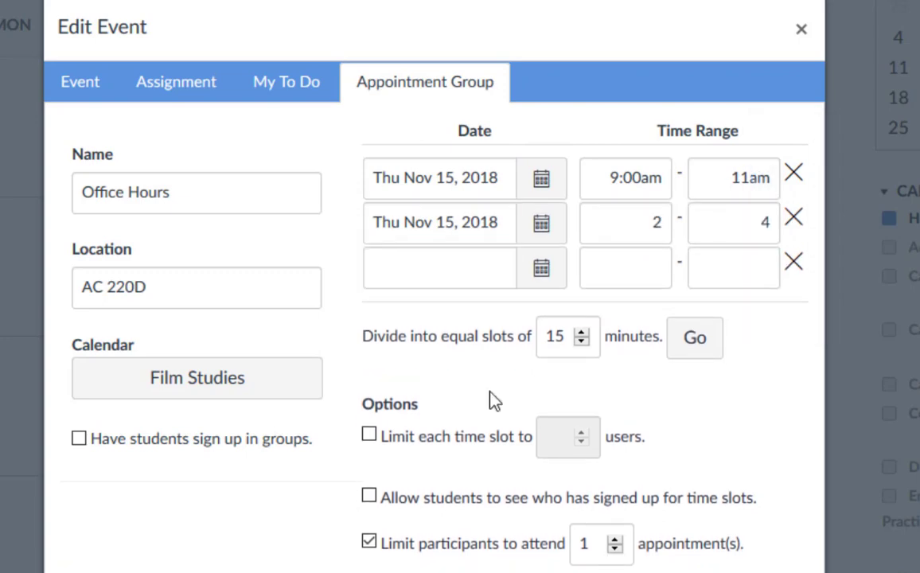
Divide the 9:00am–11am and 2–4 time ranges into equal slots of 30 minutes.
double_click(549, 335)
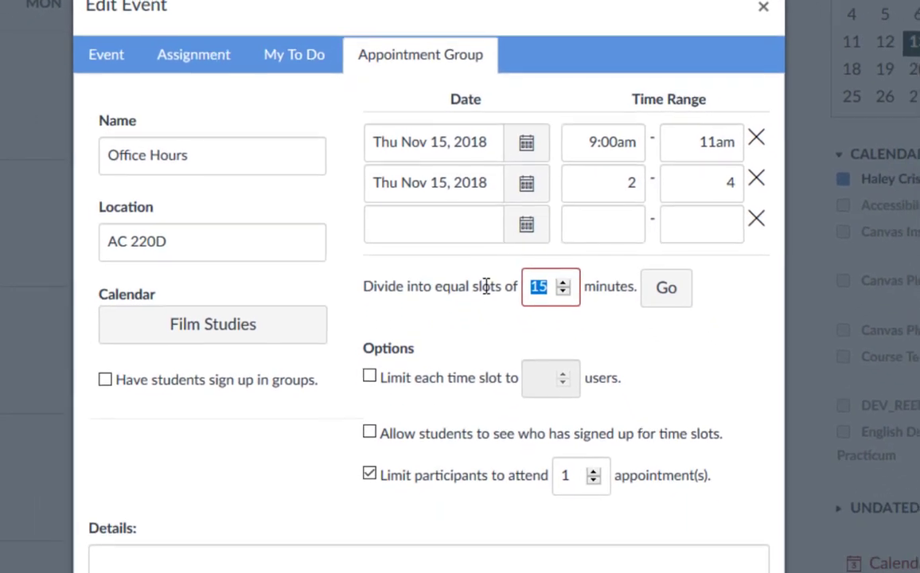
type("30")
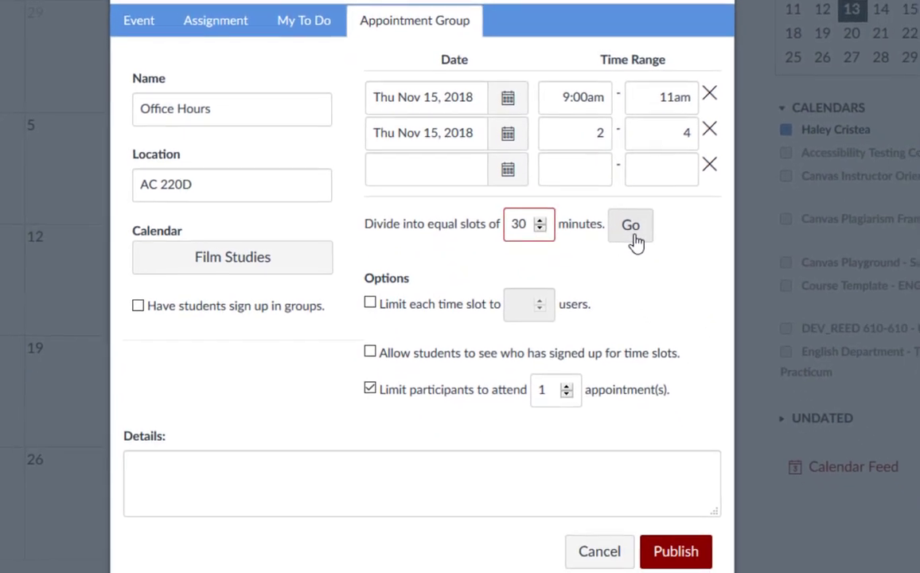
left_click(666, 287)
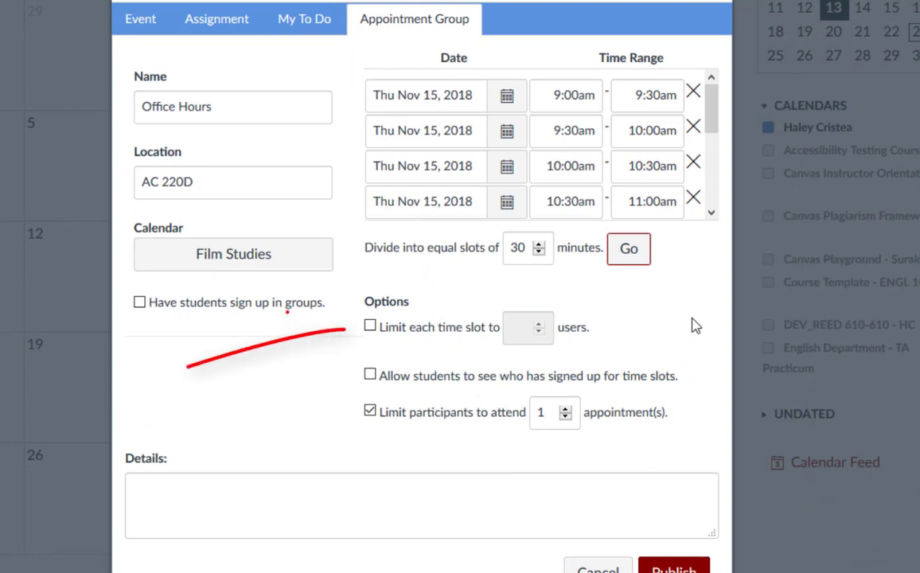
Limit each time slot to 1 user, keep sign-ups hidden from students, and keep participants limited to 1 appointment.
left_click(370, 326)
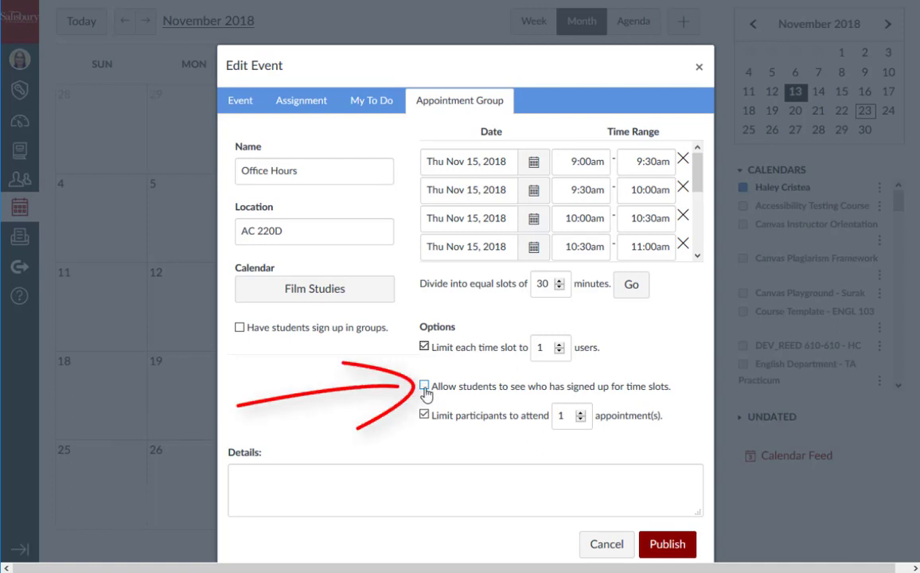
left_click(425, 388)
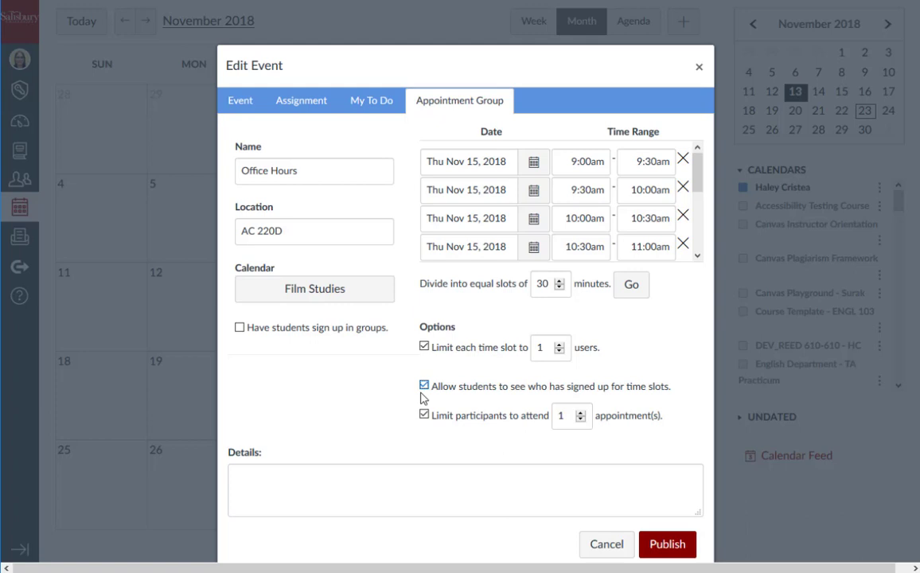
left_click(423, 389)
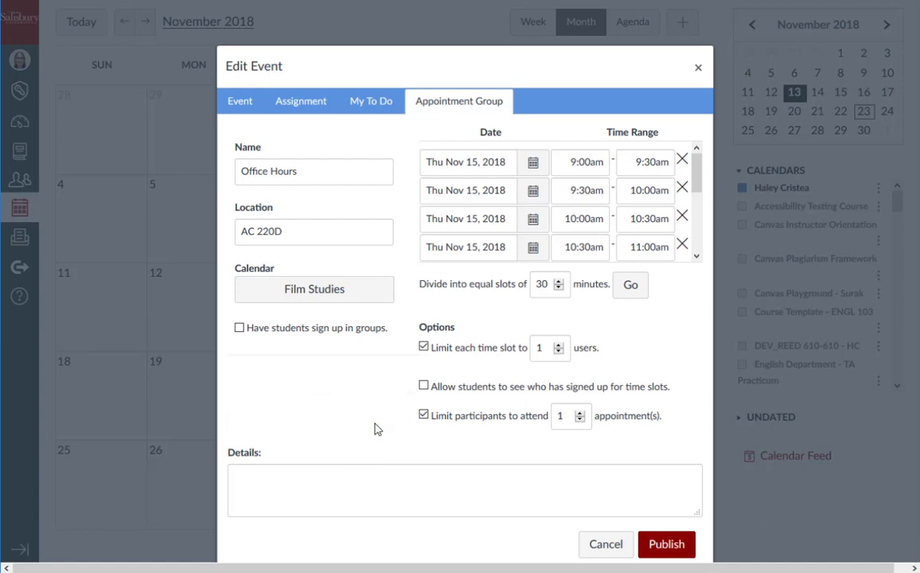
left_click(423, 416)
left_click(423, 415)
Add the details "Please reserve a time-slot to review your grades before taking the Final Exam." and publish the appointment group.
scroll(360, 466, "down", 1)
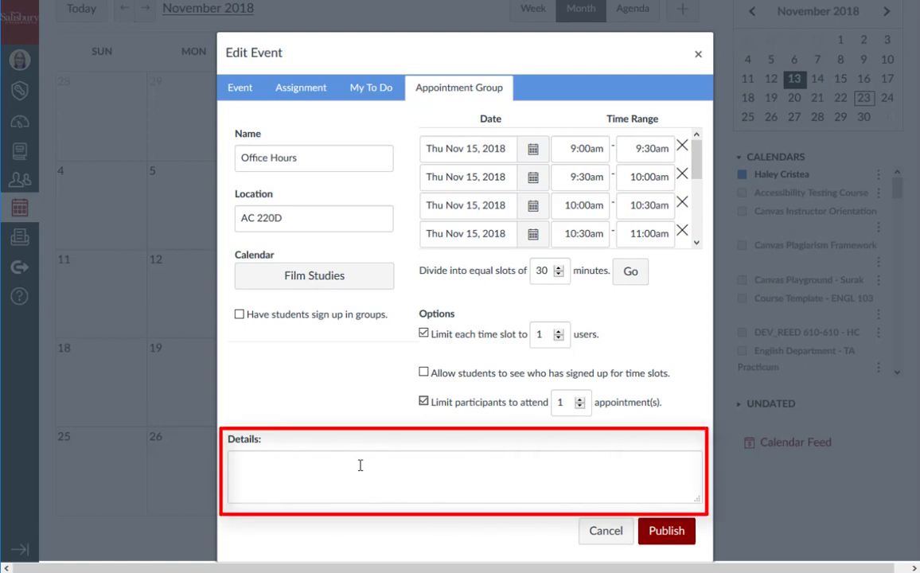
left_click(360, 466)
type("Please reserve a time-slot to review your grades before taking the Final Exam.")
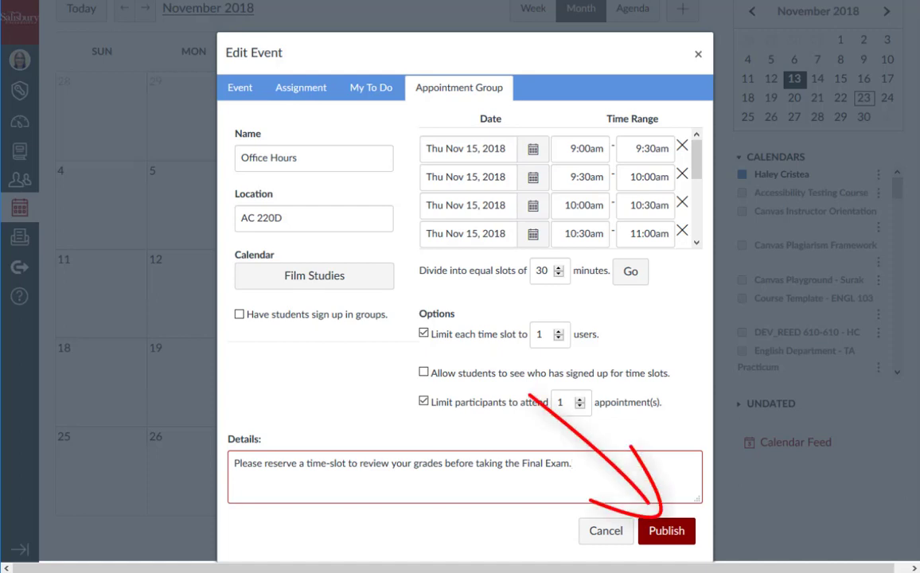
left_click(661, 533)
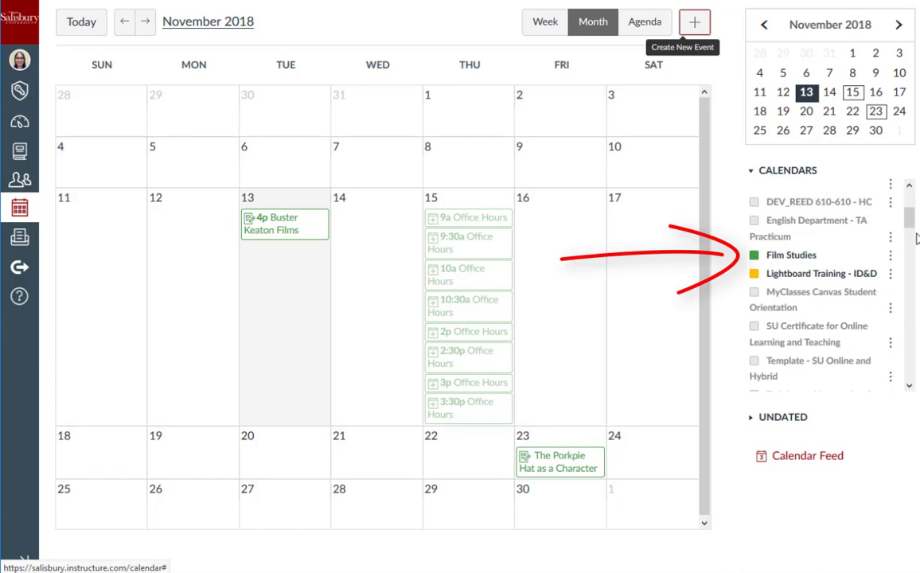
Hide and show the Film Studies calendar, then inspect the 10a and 9a Office Hours slots on November 15.
left_click(755, 257)
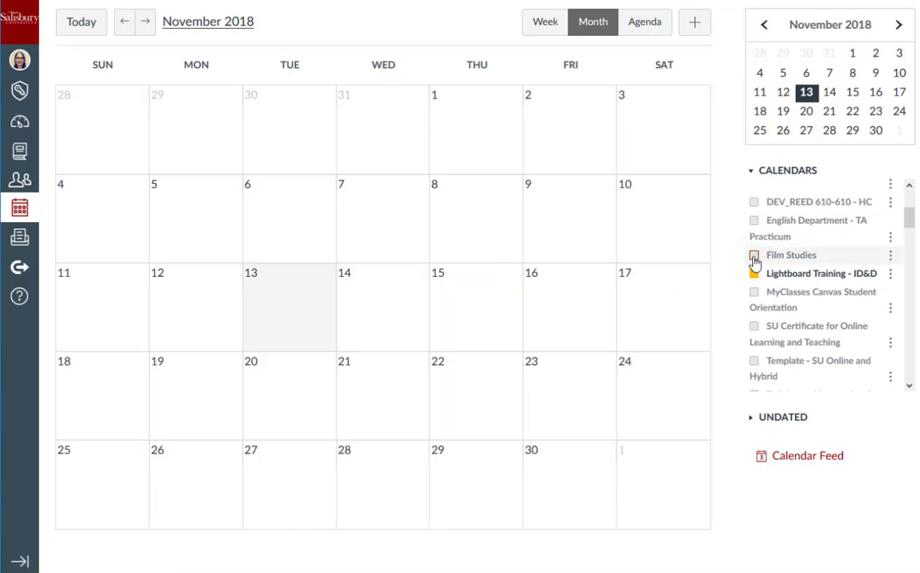
left_click(754, 257)
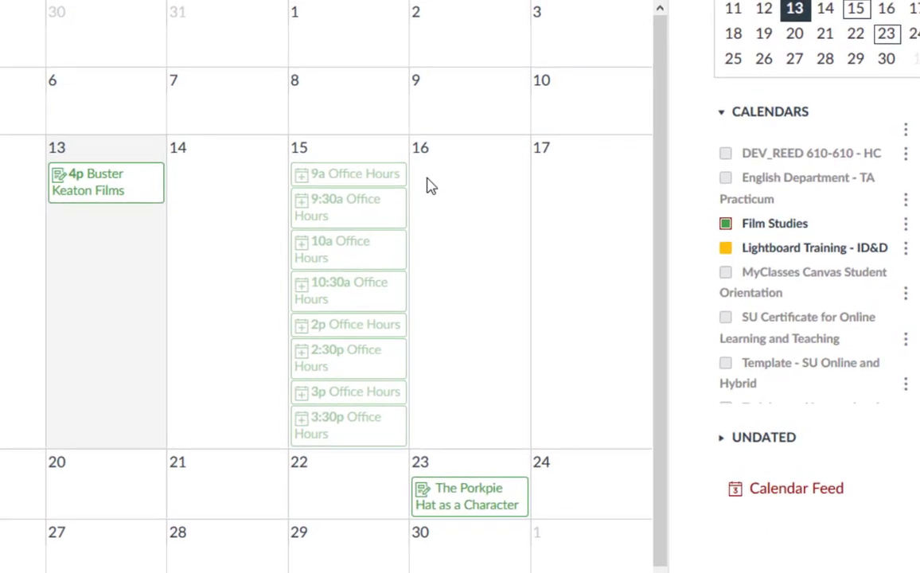
mouse_move(365, 173)
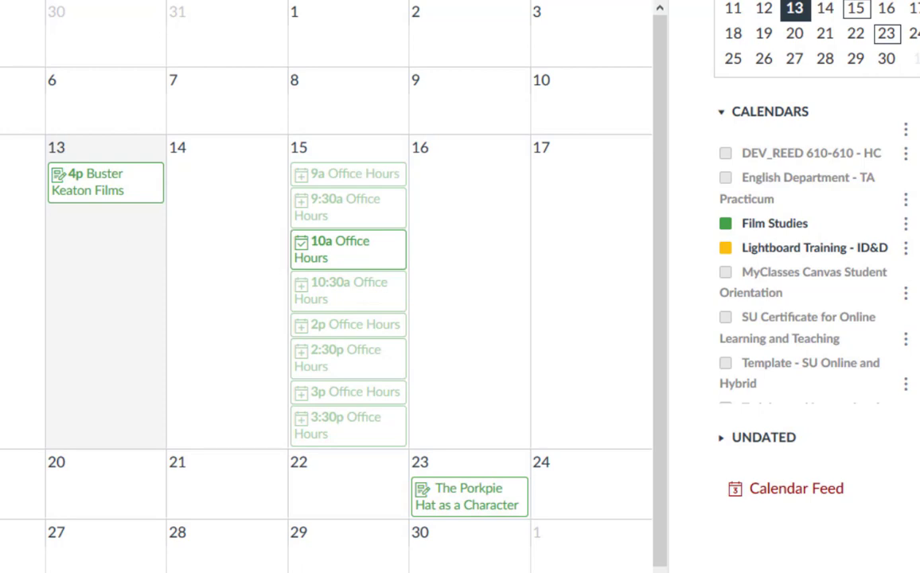
mouse_move(322, 245)
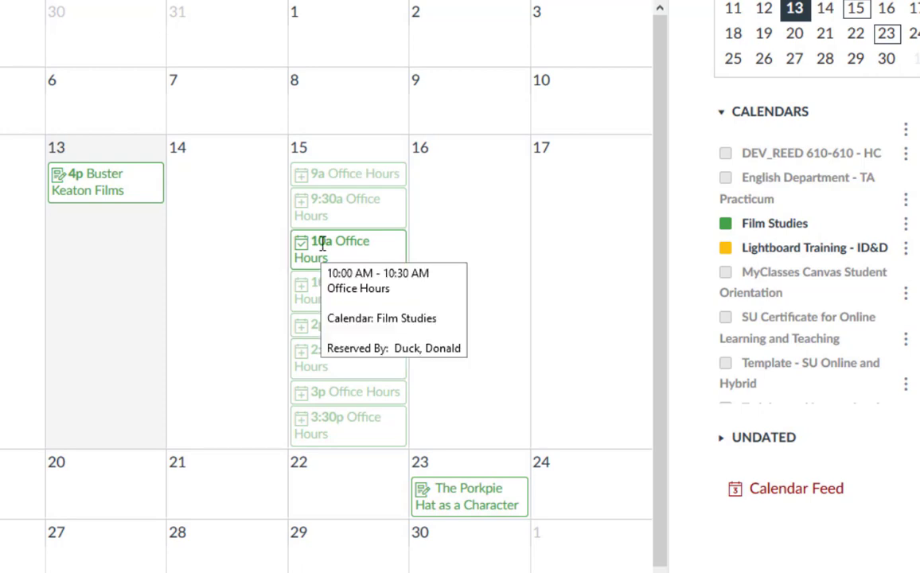
left_click(376, 176)
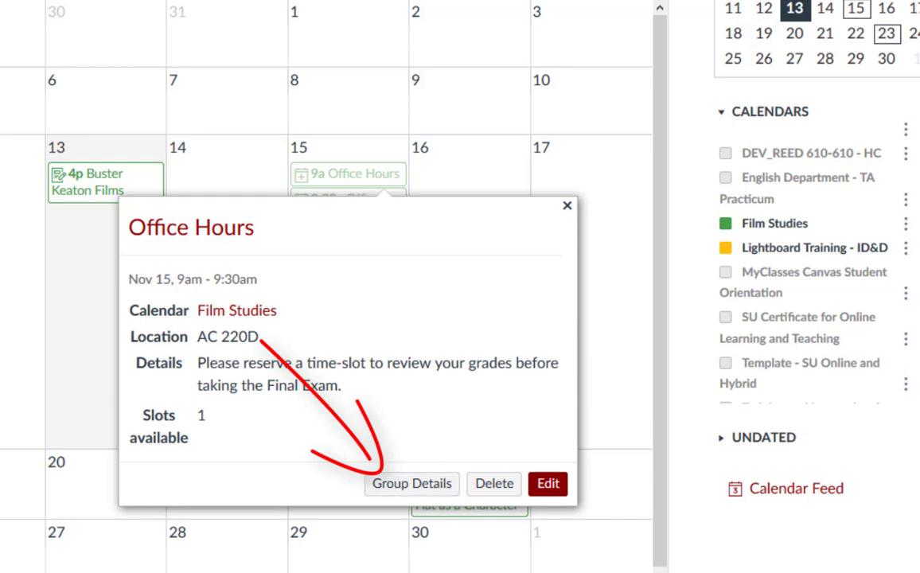
View the calendar as an agenda and review the group details of the 9:00am Office Hours slot.
left_click(712, 30)
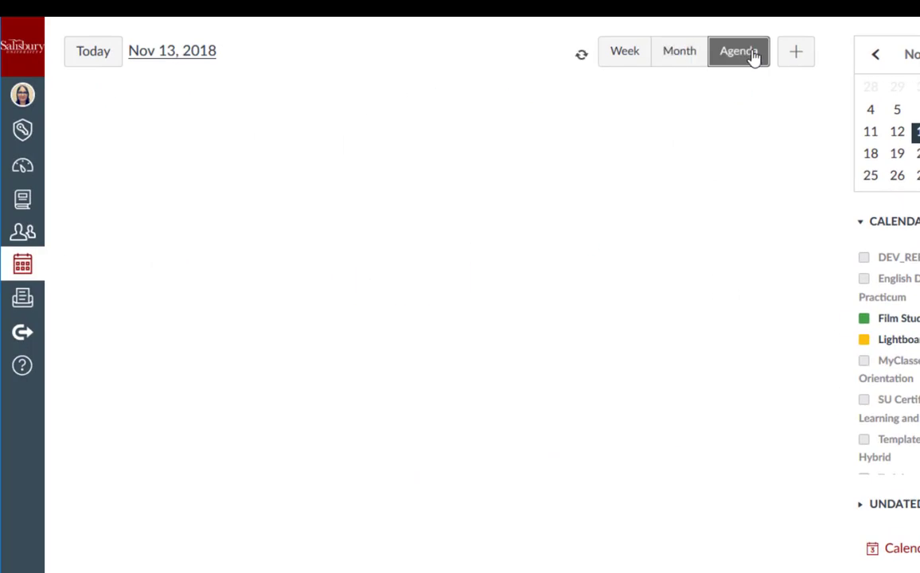
left_click(323, 222)
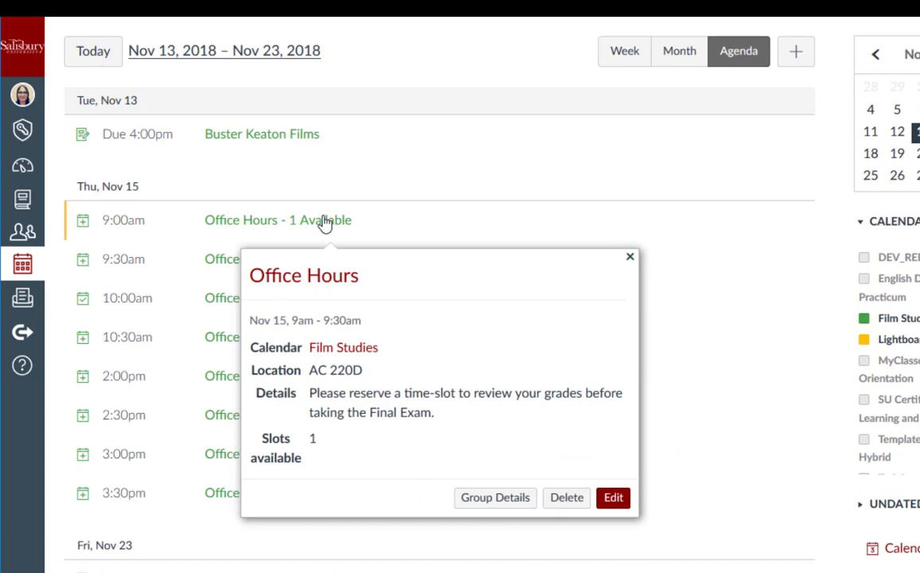
left_click(486, 502)
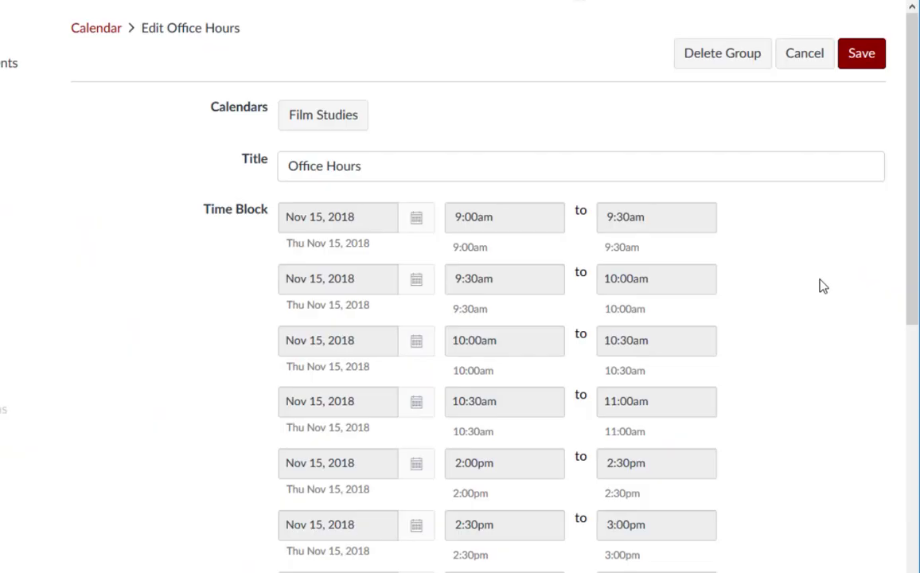
scroll(822, 286, "down", 5)
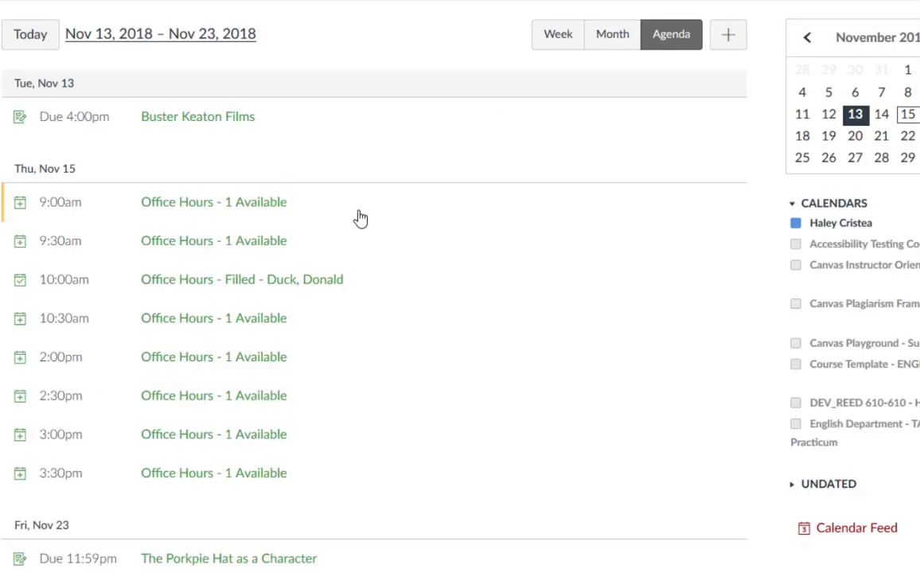
Delete the 9a Office Hours slot on November 15 from the month view.
left_click(612, 36)
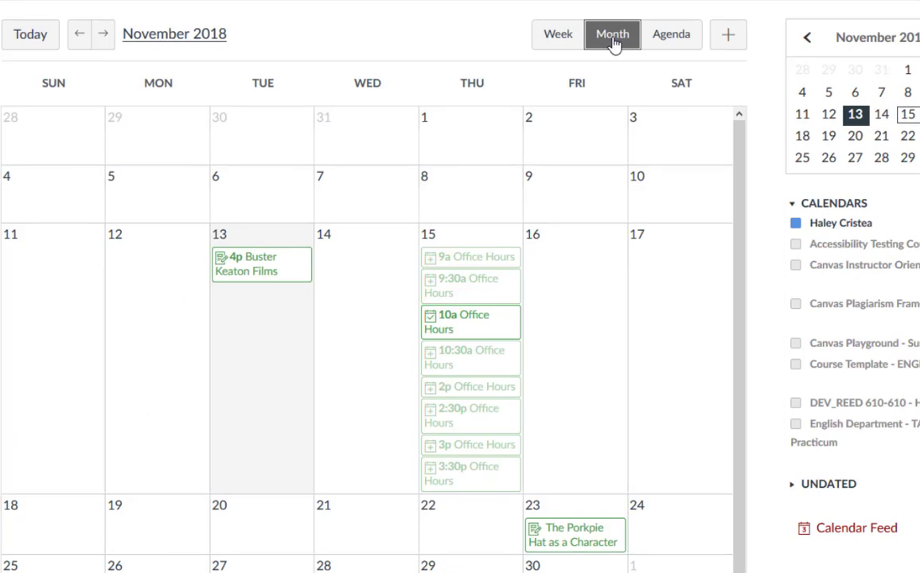
left_click(502, 256)
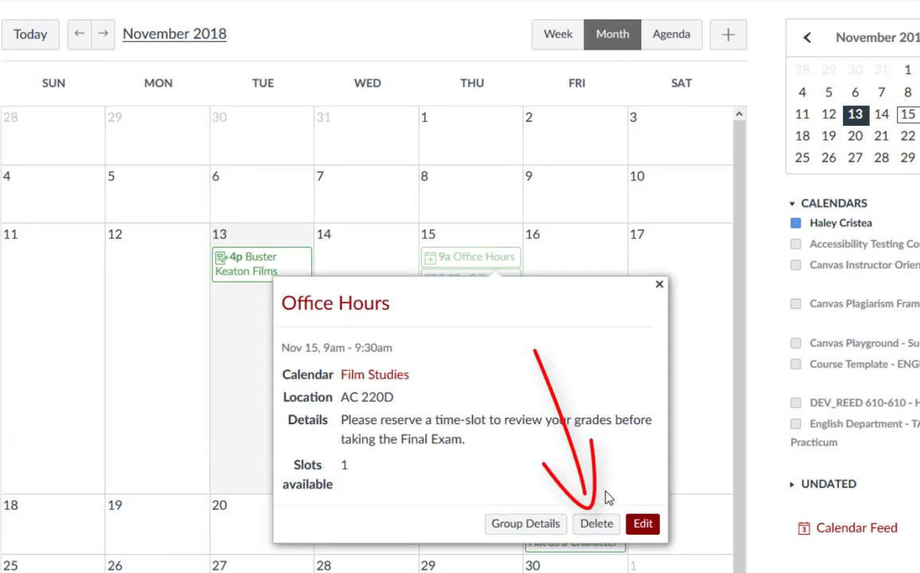
left_click(596, 524)
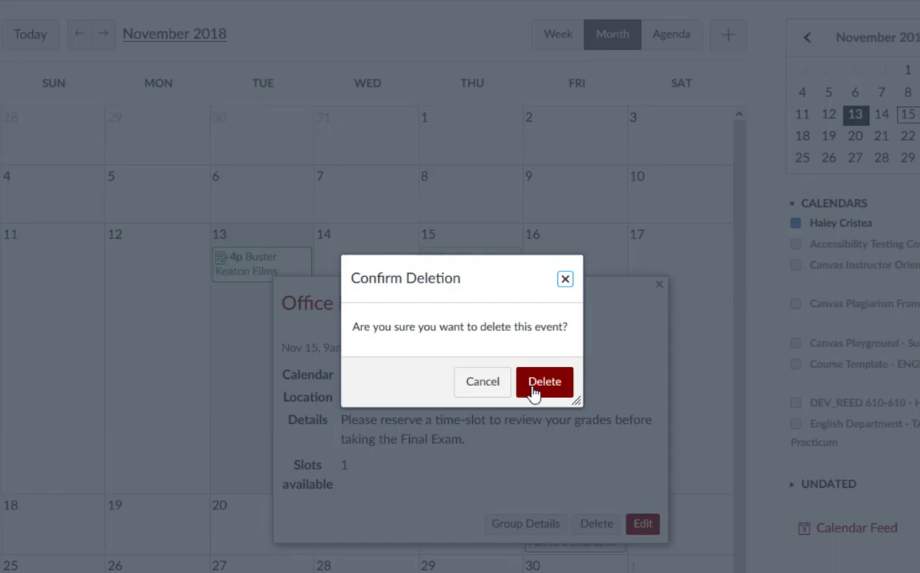
left_click(532, 384)
Delete the 9:30am Office Hours slot on November 15 from the agenda view.
left_click(661, 48)
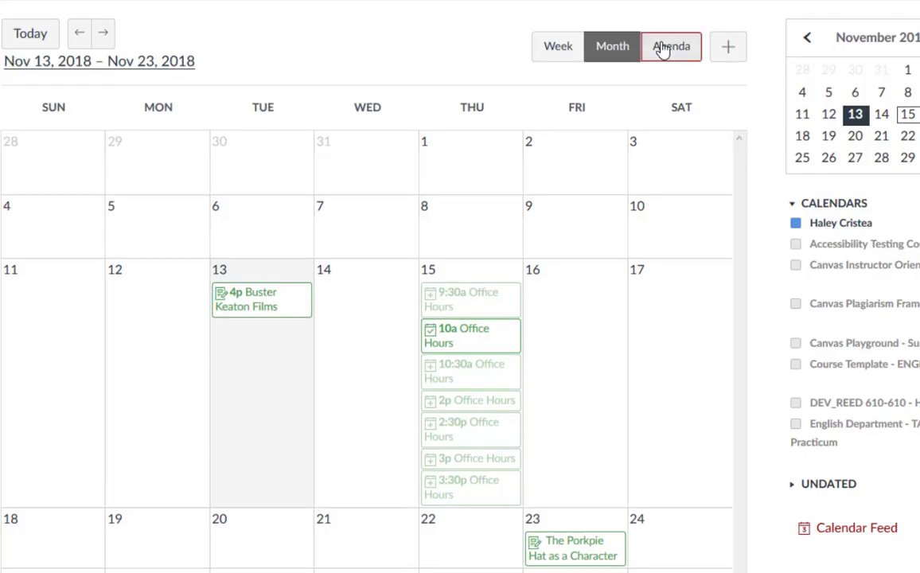
left_click(271, 212)
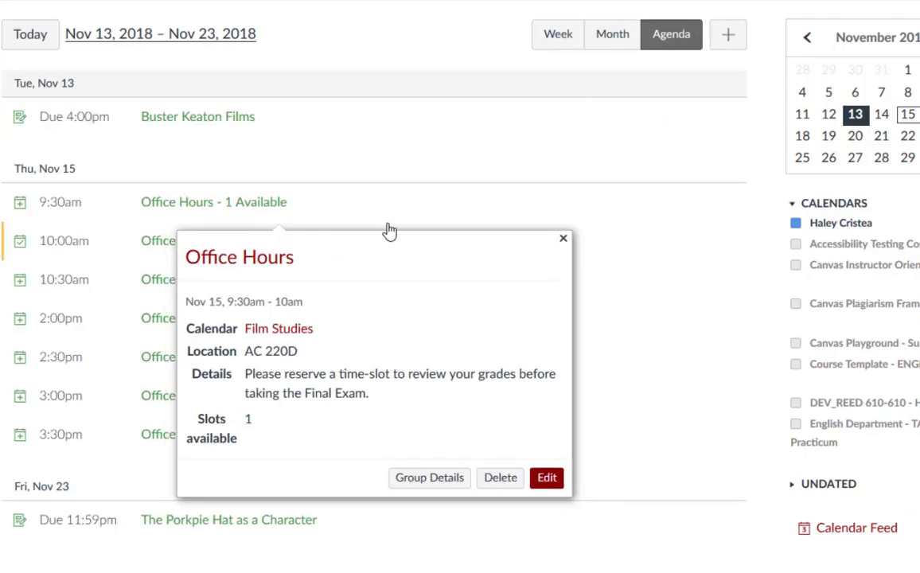
left_click(500, 477)
left_click(533, 385)
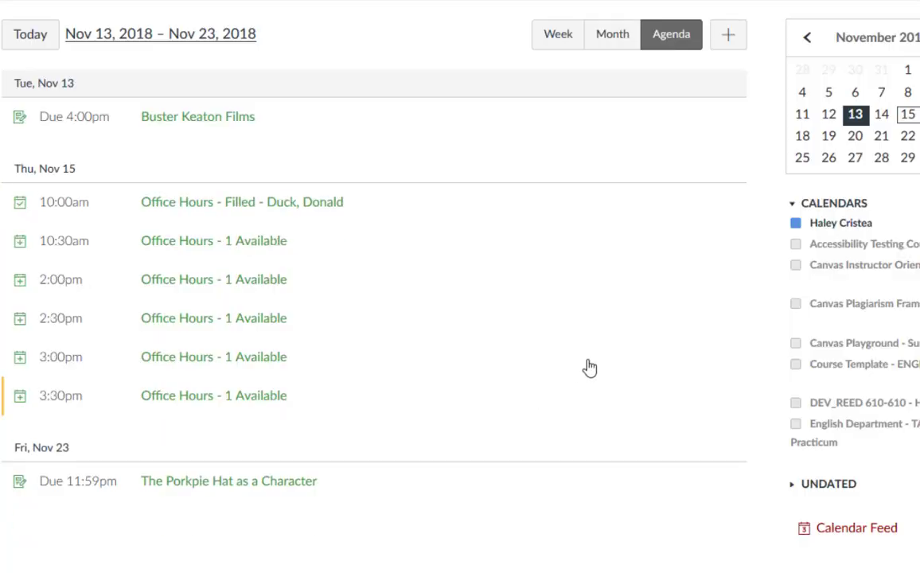